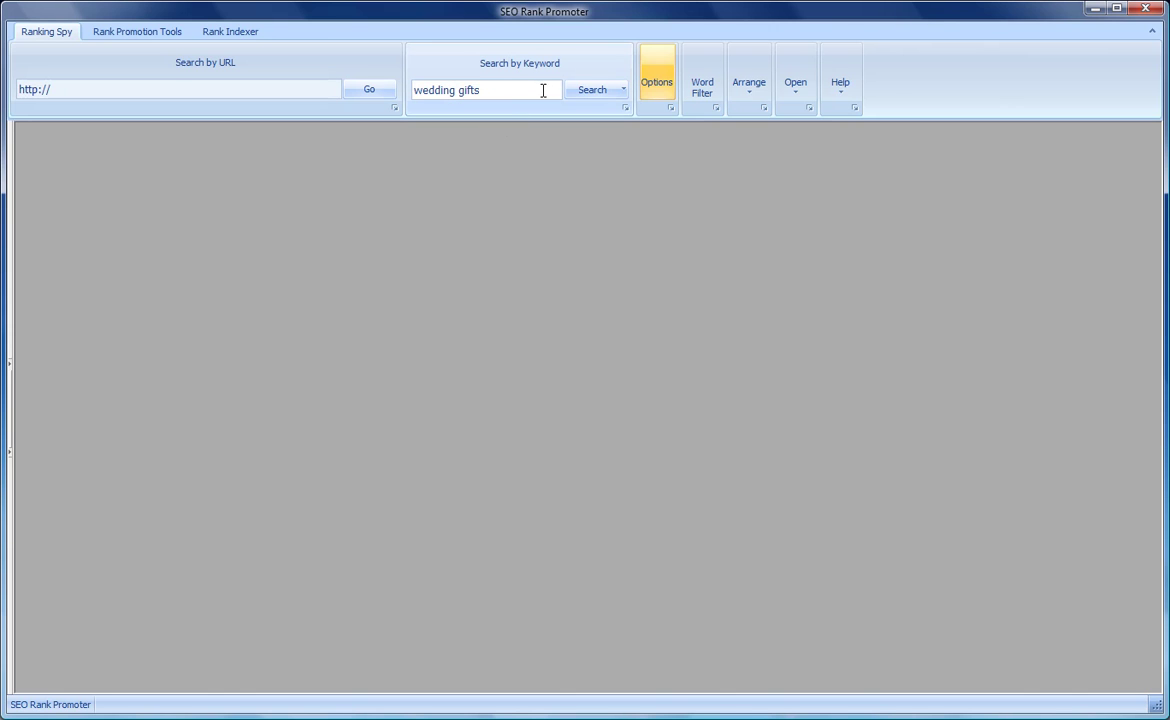
Step: Select the 'wedding gifts' keyword text in the Search by Keyword box
drag(486, 90, 405, 88)
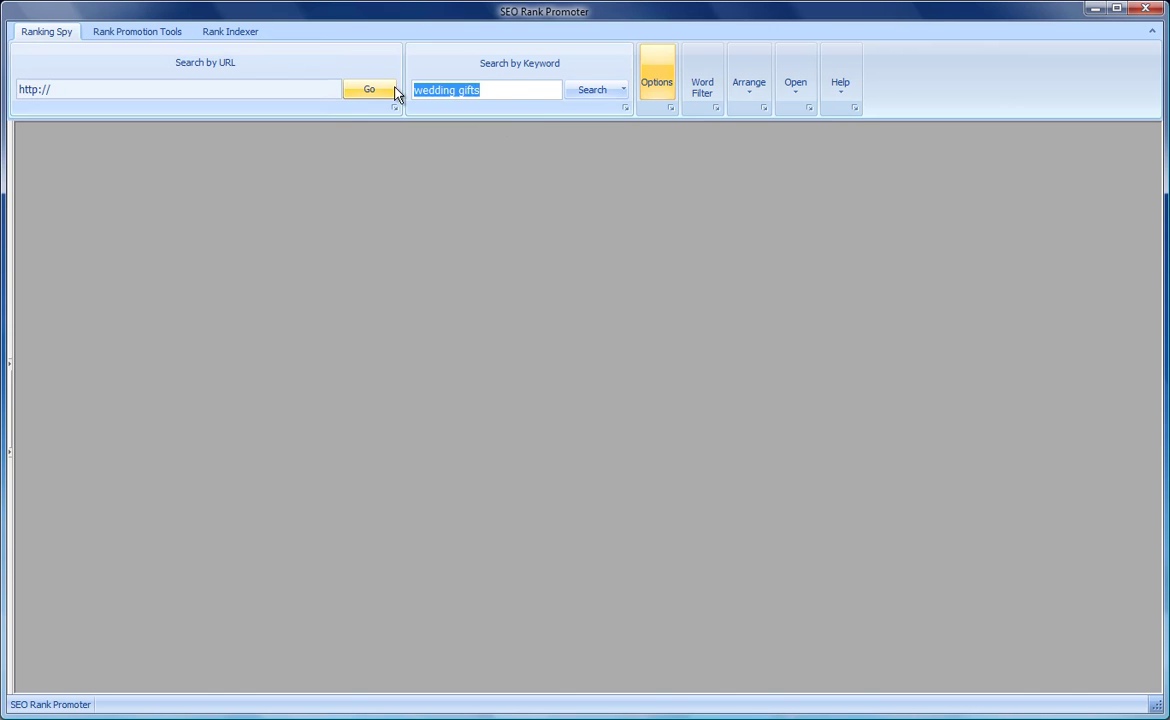
Step: Run a Google search for 'wedding gifts' and tick the top result, Wedding Gifts - Gifts.com
click(607, 91)
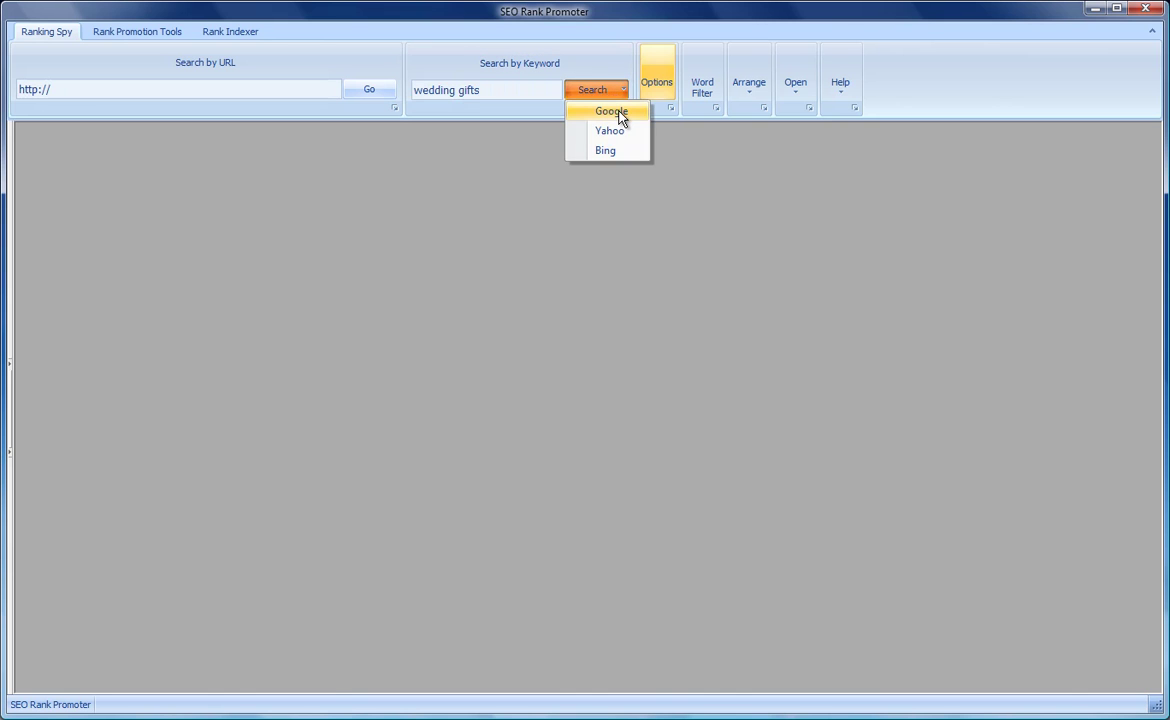
click(612, 112)
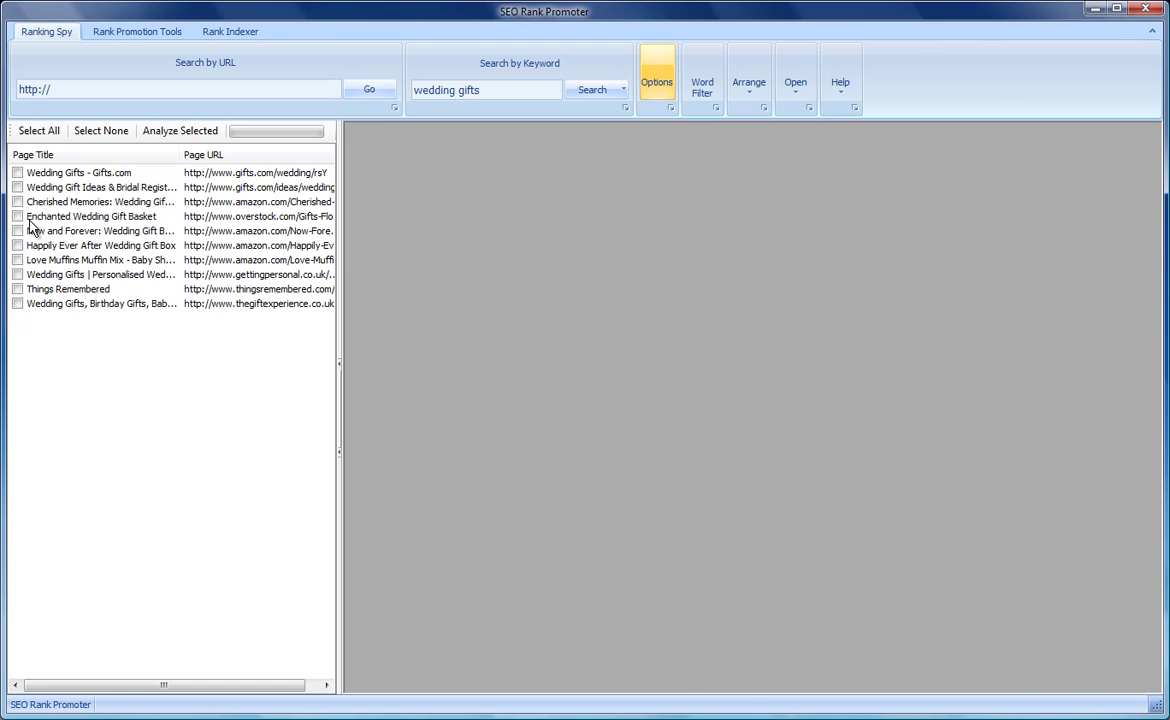
click(17, 174)
click(106, 176)
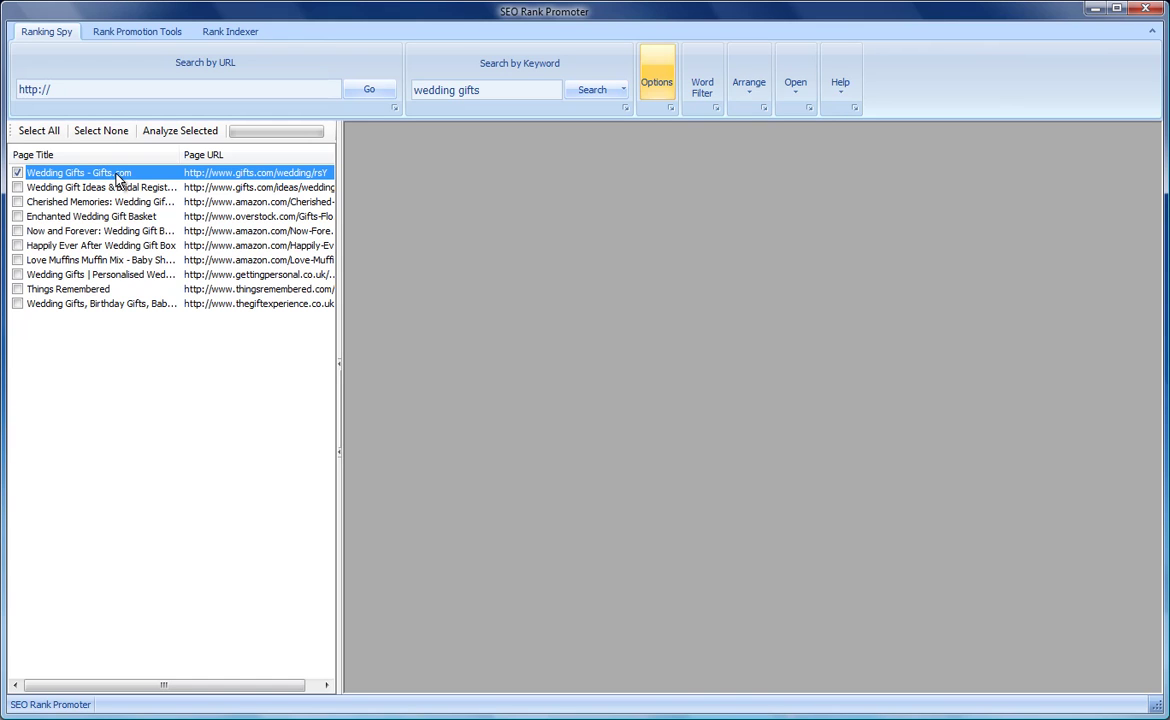
click(483, 91)
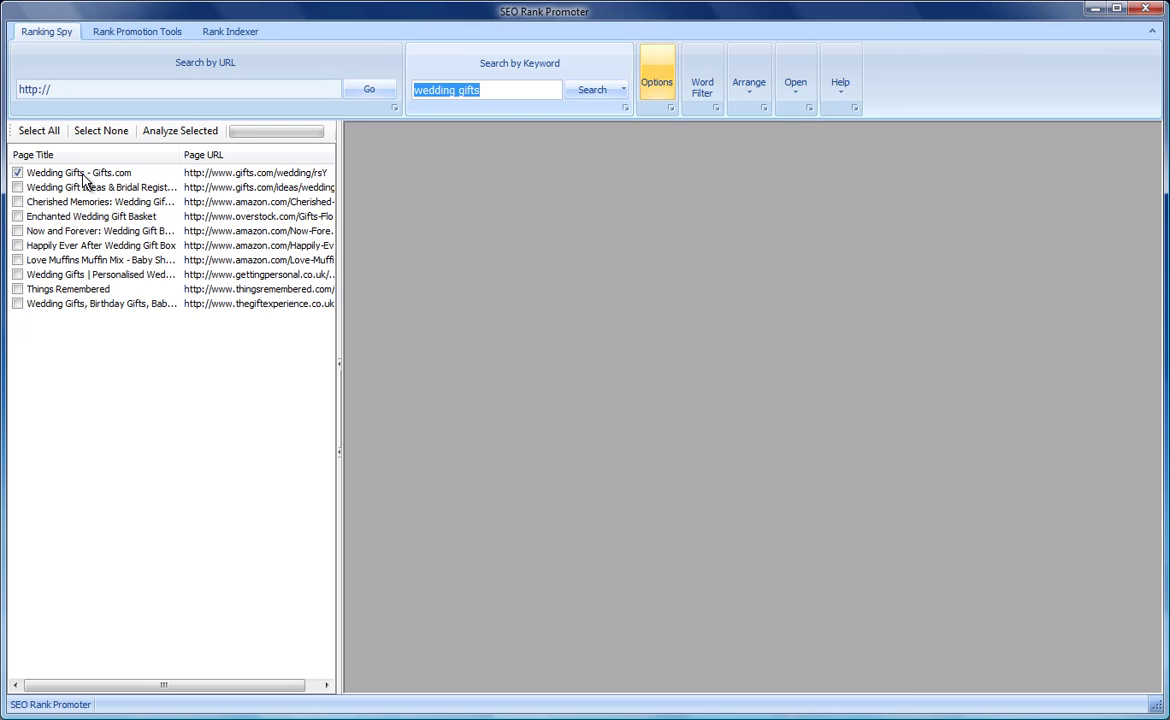
Step: Analyze the ticked Gifts.com page, glancing at its extracted text before returning to the rendered page
click(170, 137)
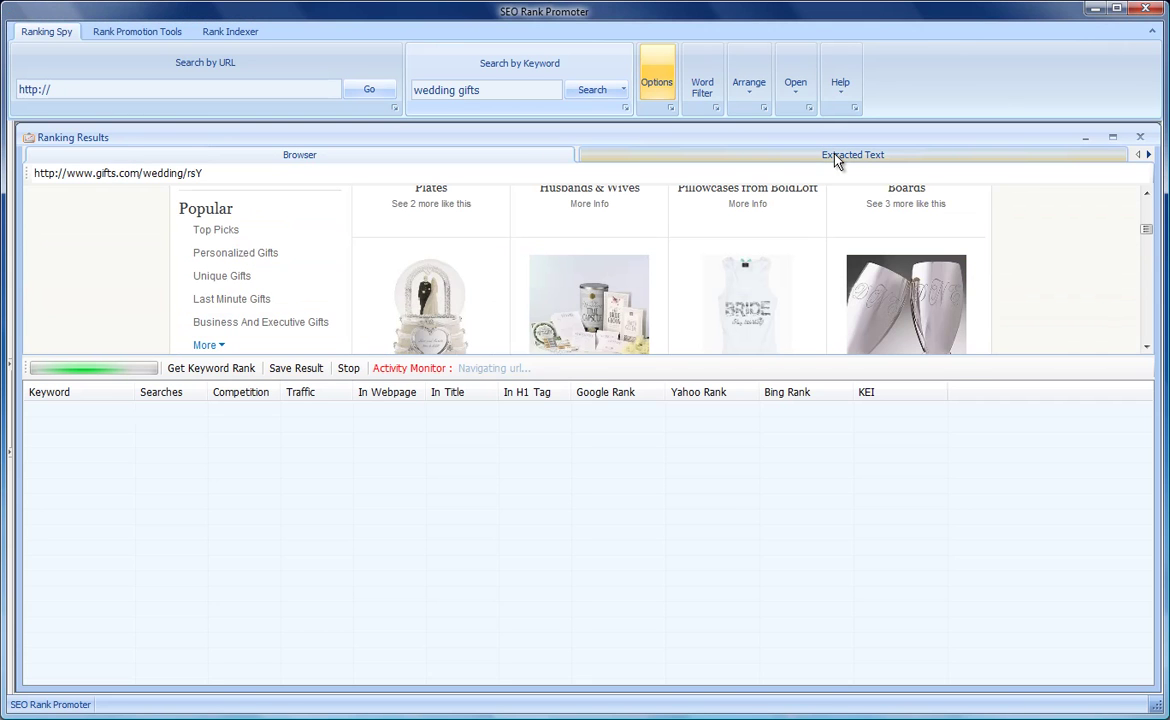
click(836, 158)
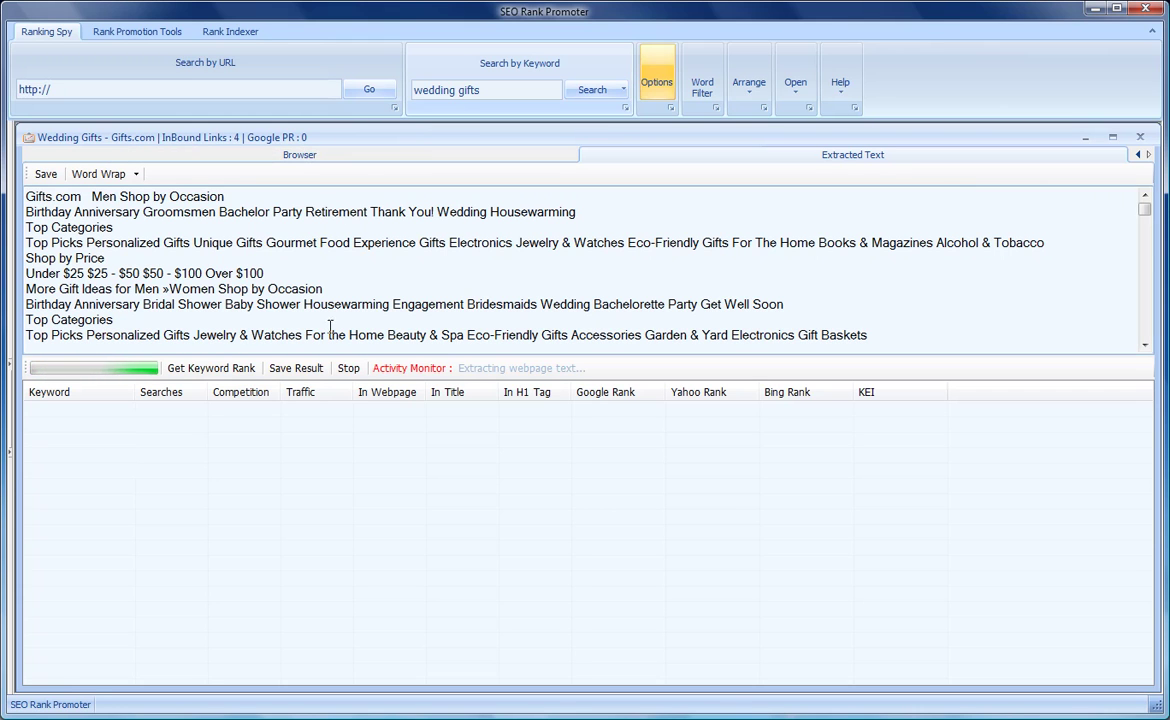
click(309, 155)
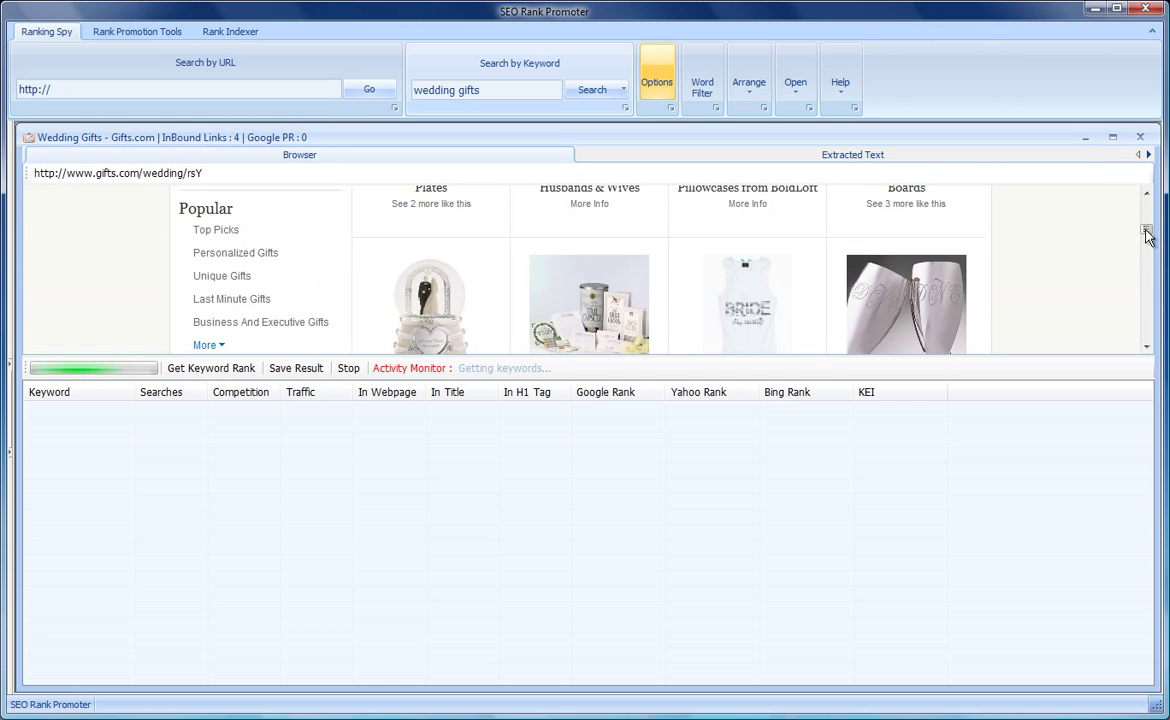
Step: Scroll the browser pane while extraction fills the keyword table with searches, traffic and on-page counts
drag(1147, 234, 1146, 203)
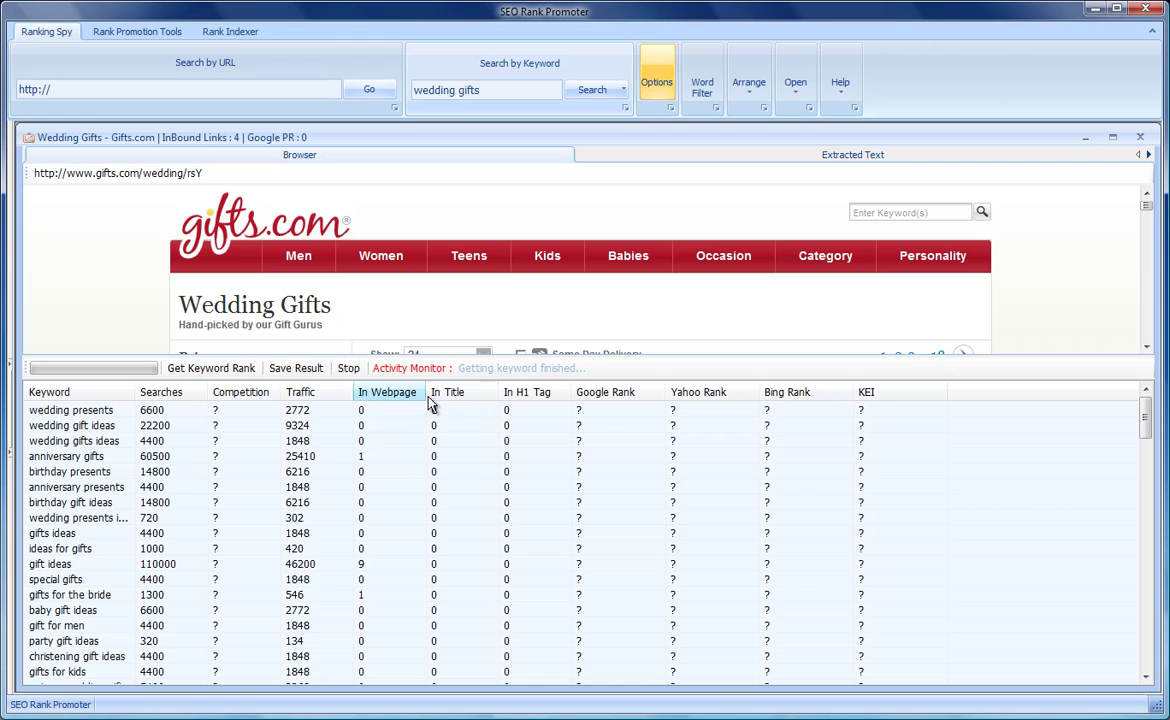
Step: Sort keywords by In H1 Tag descending and select the top four rows, wedding through wedding gift
click(519, 395)
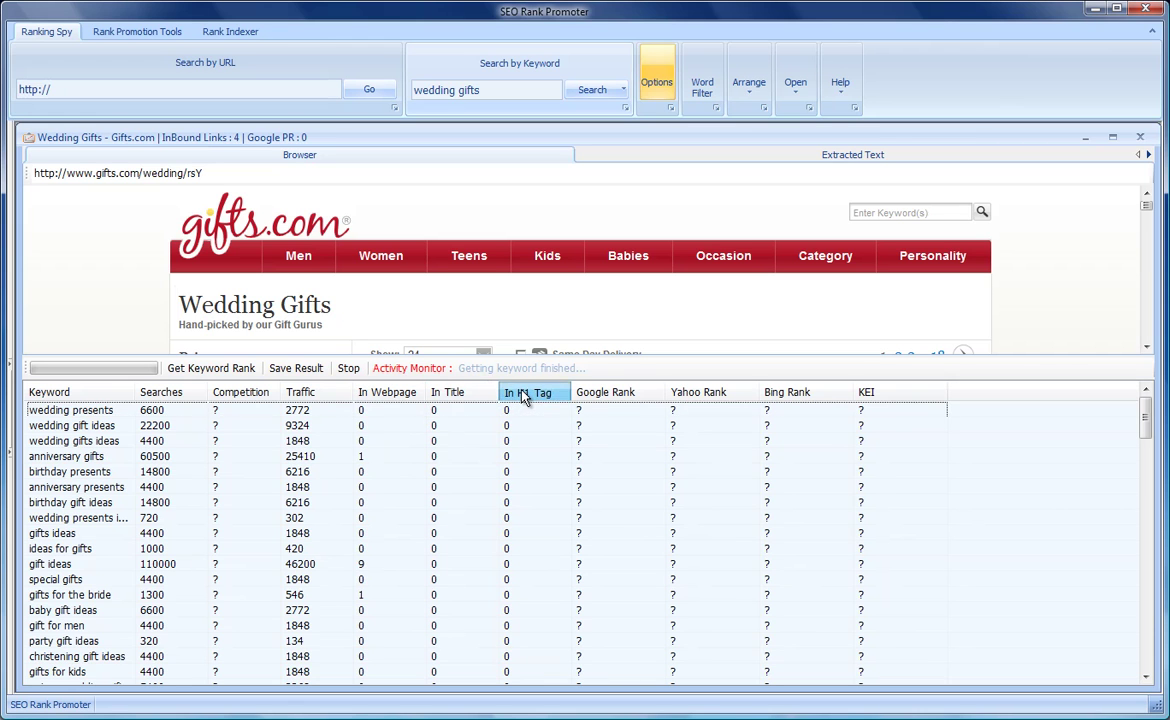
click(519, 395)
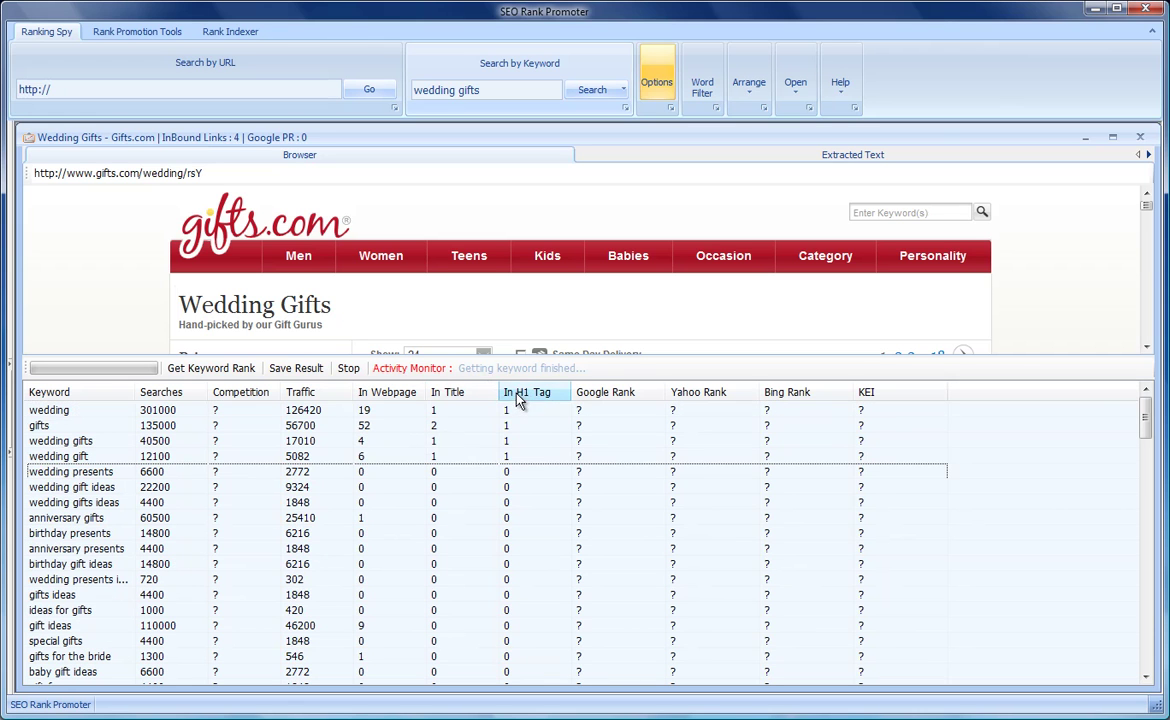
click(60, 458)
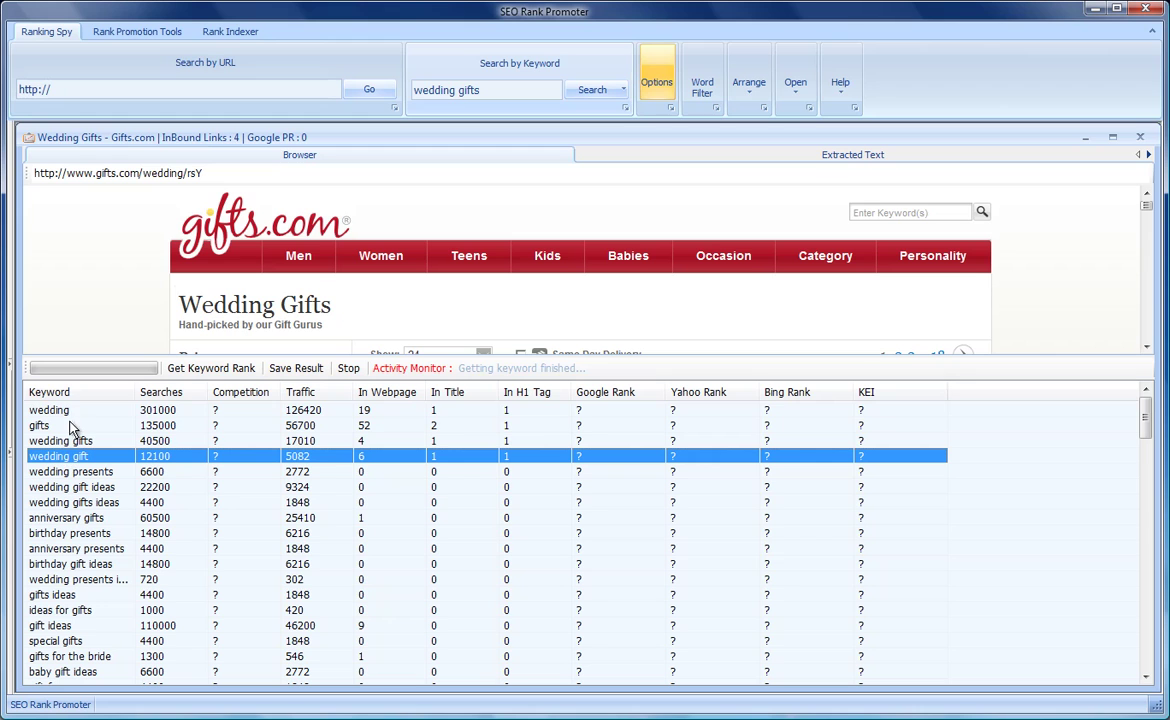
shift+click(63, 413)
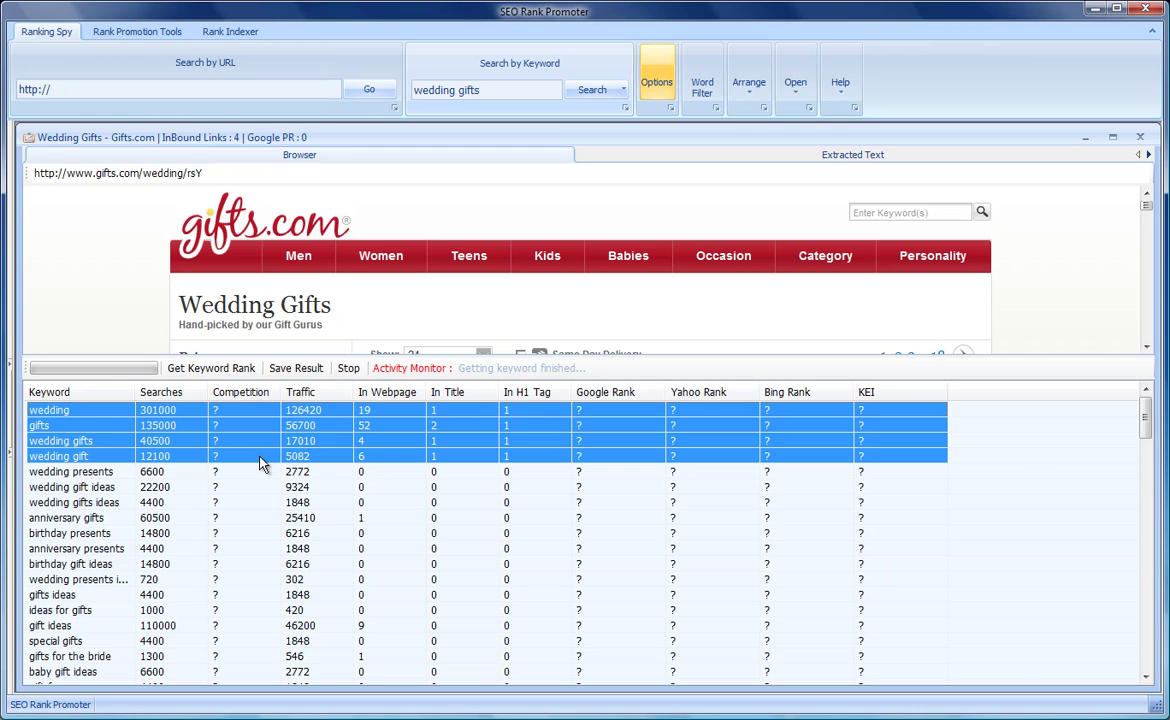
Step: Get the keyword rank for 'wedding gifts', which ranks 1 on Google, Yahoo and Bing
right_click(406, 460)
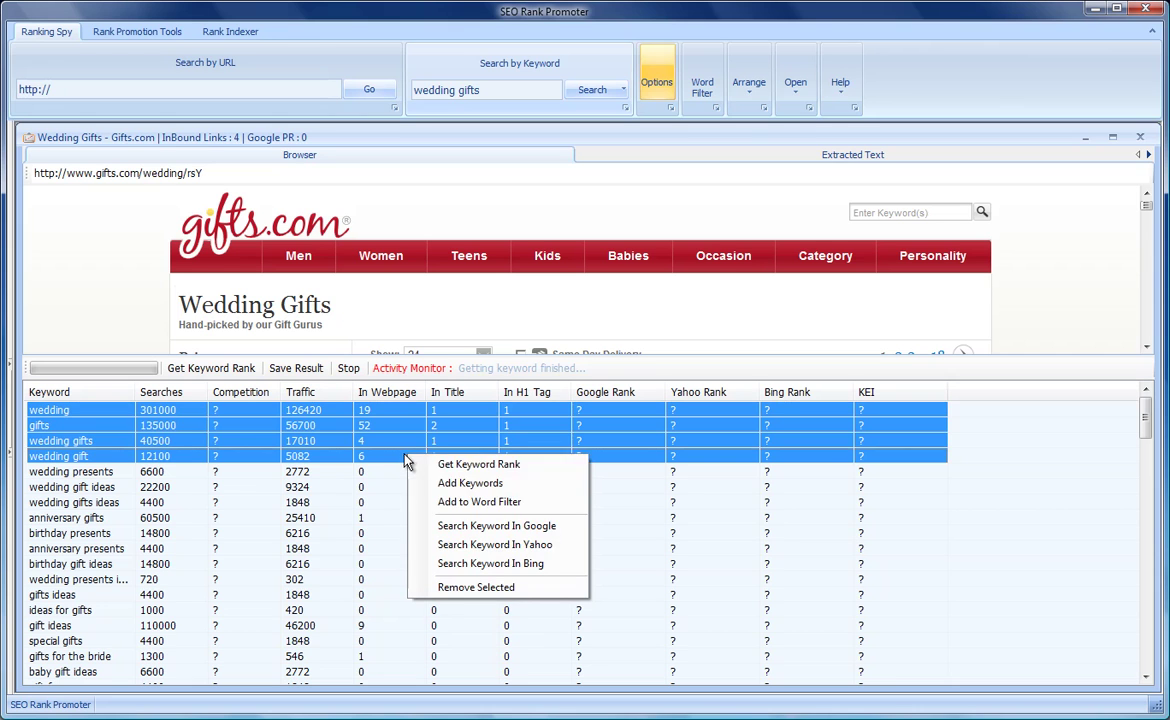
click(444, 464)
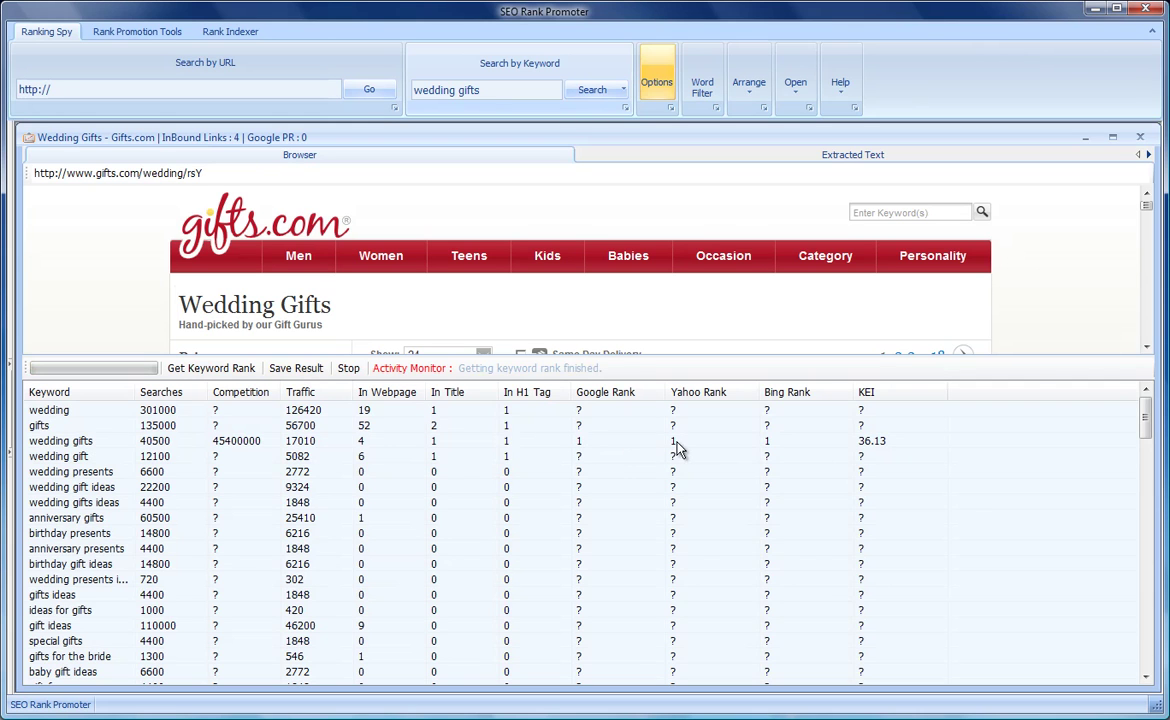
click(327, 447)
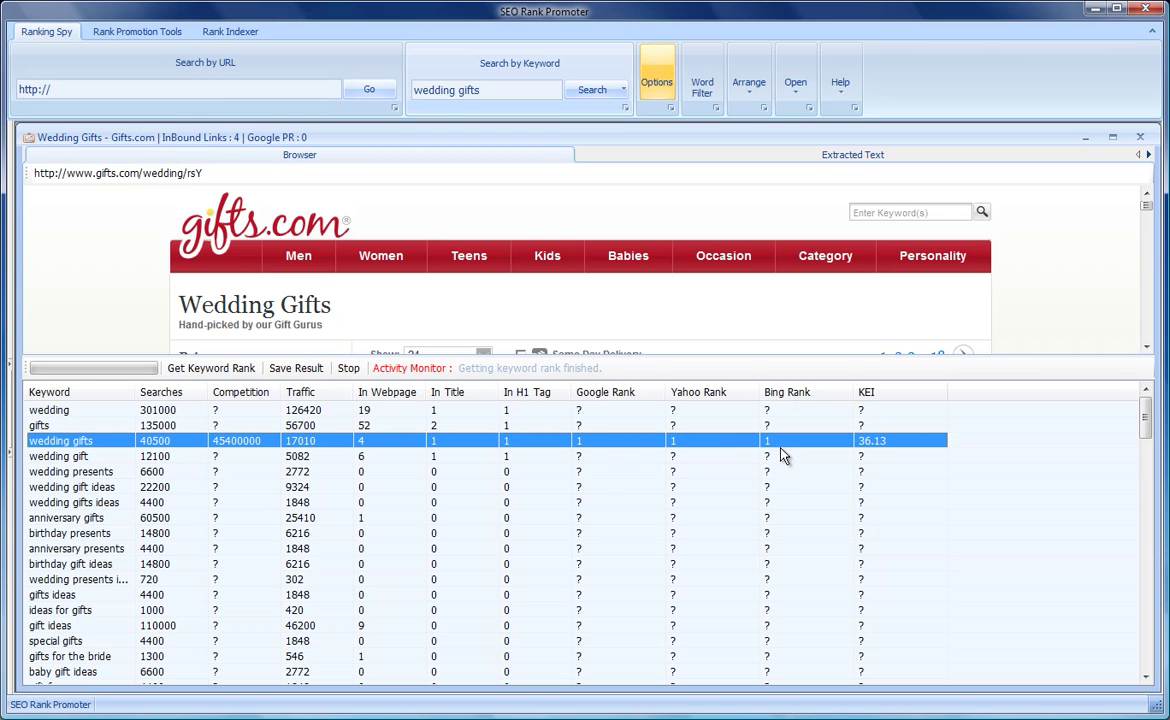
Step: Get the keyword rank for 'wedding gift', returning Google 1, Yahoo 2 and Bing 20
click(231, 458)
right_click(234, 460)
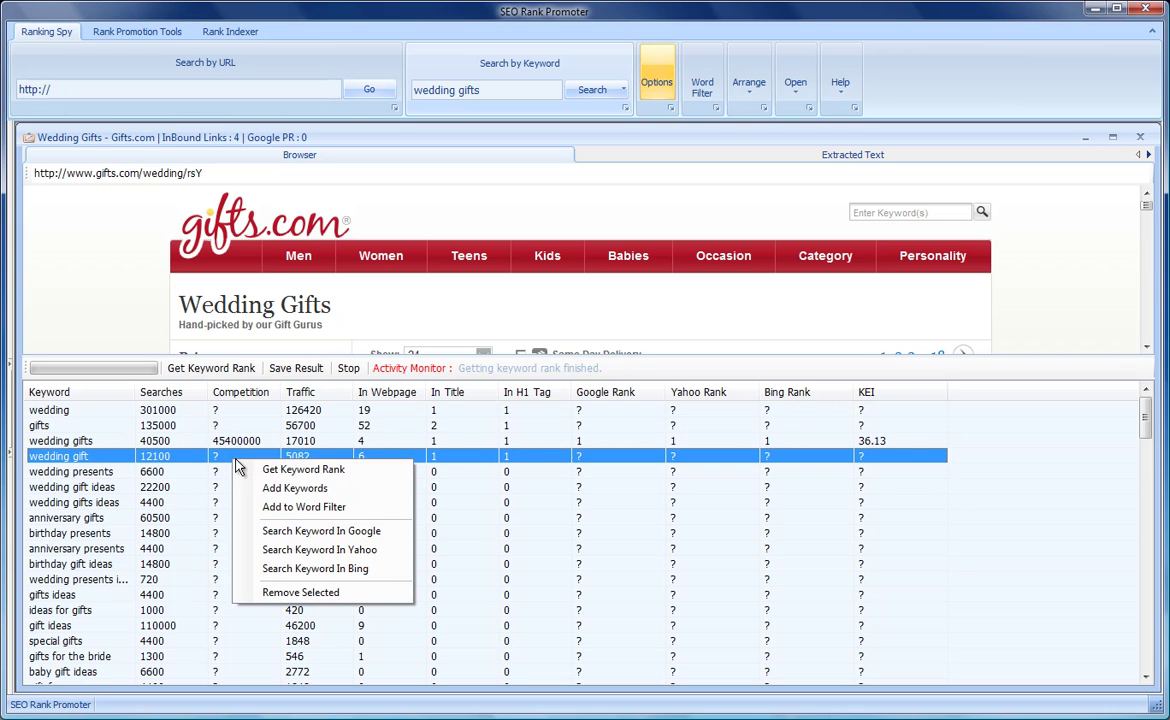
click(293, 470)
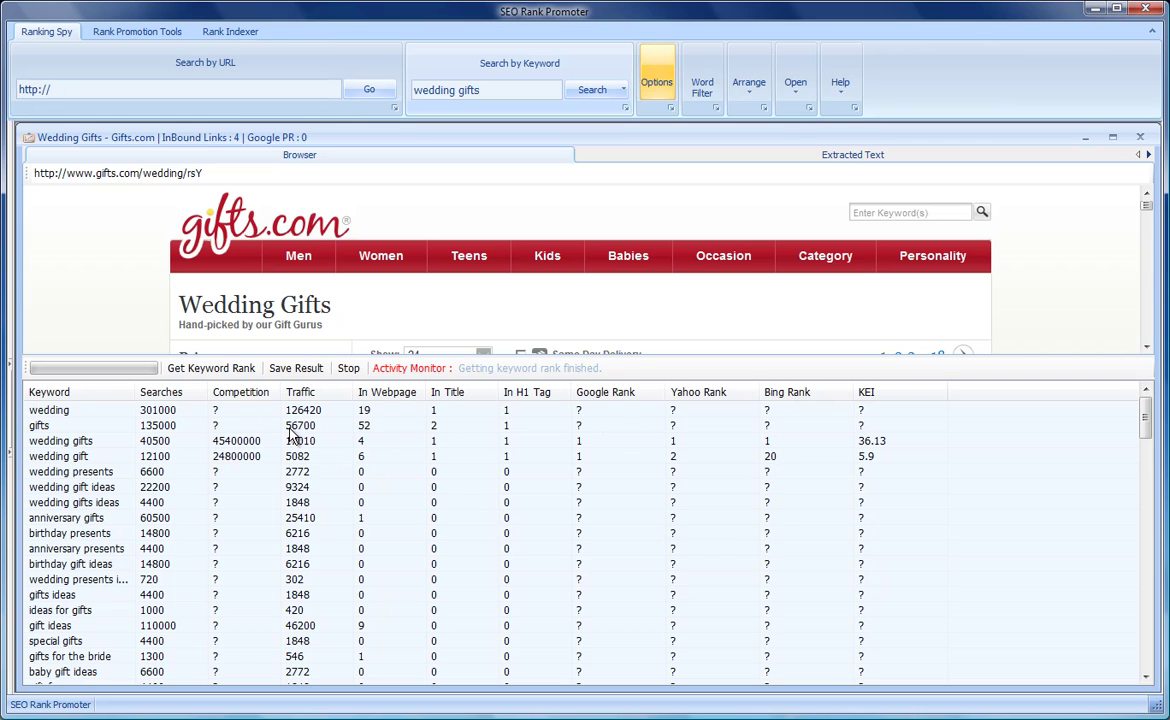
Step: Fetch engine ranks for 'wedding' and 'gifts', both Not in Top 100 on all three engines
right_click(404, 413)
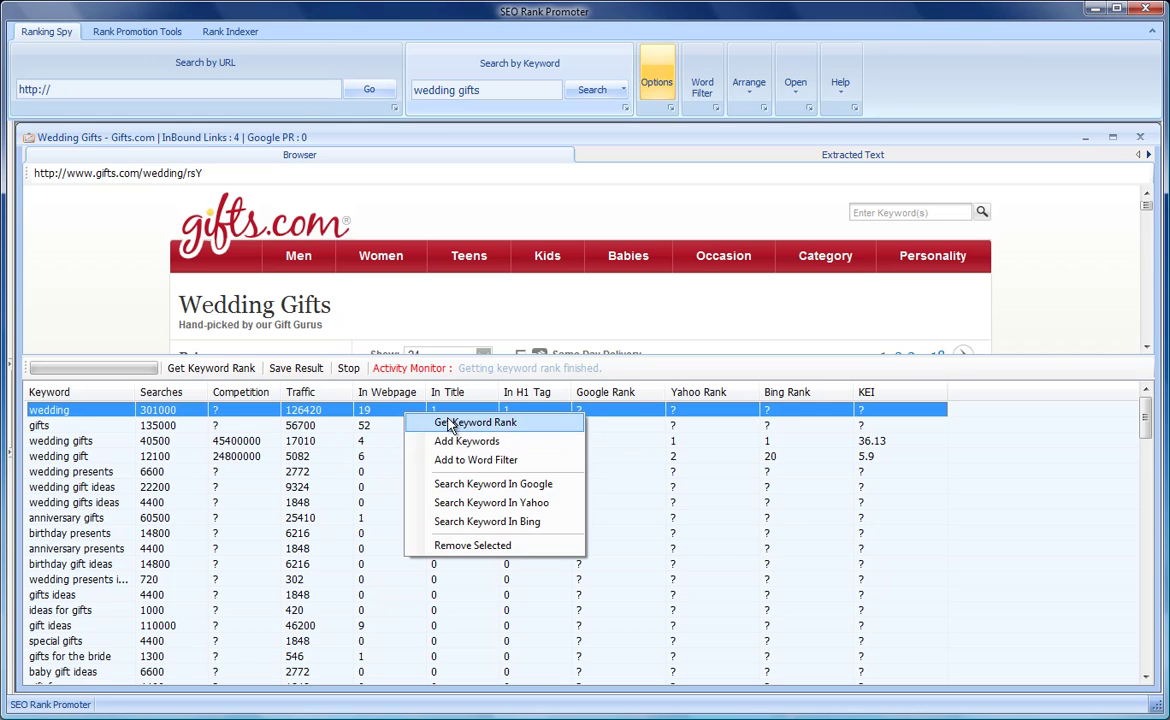
click(448, 421)
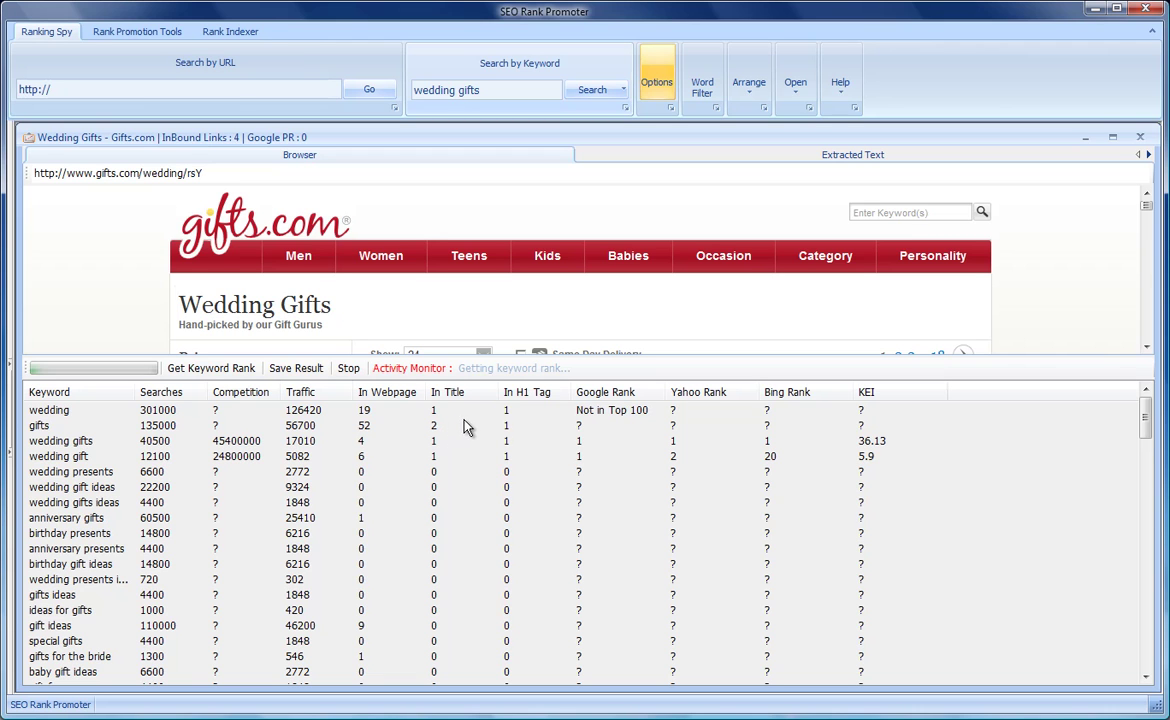
click(582, 426)
right_click(583, 426)
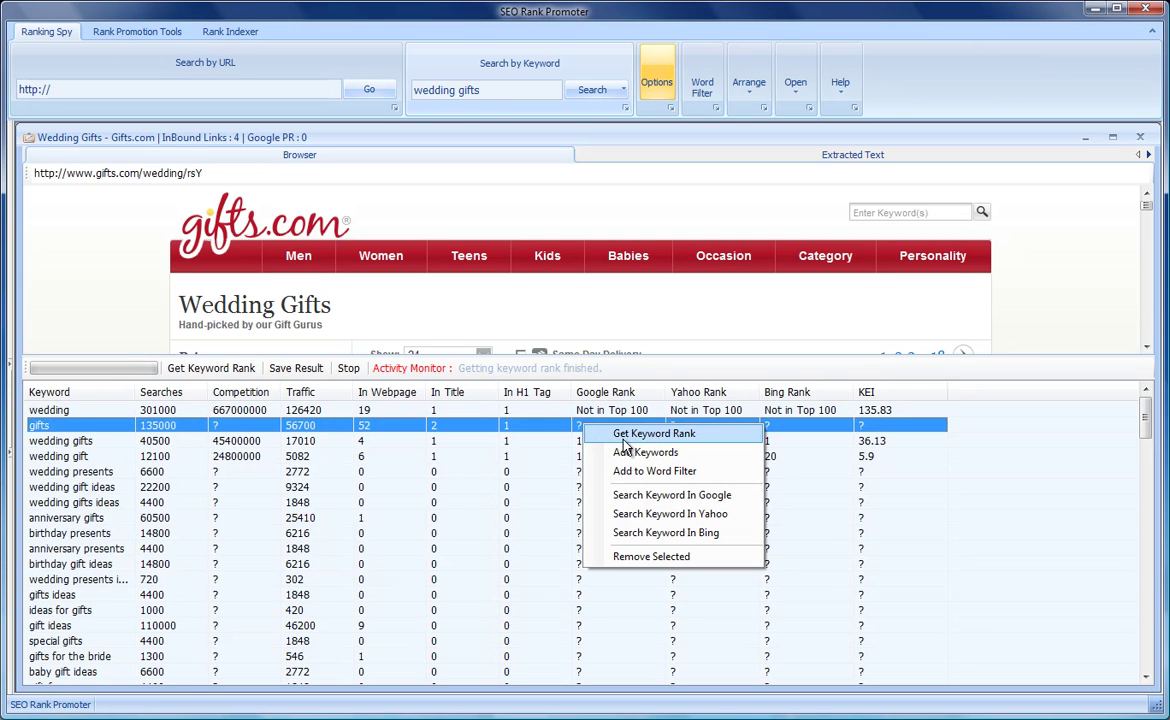
click(623, 437)
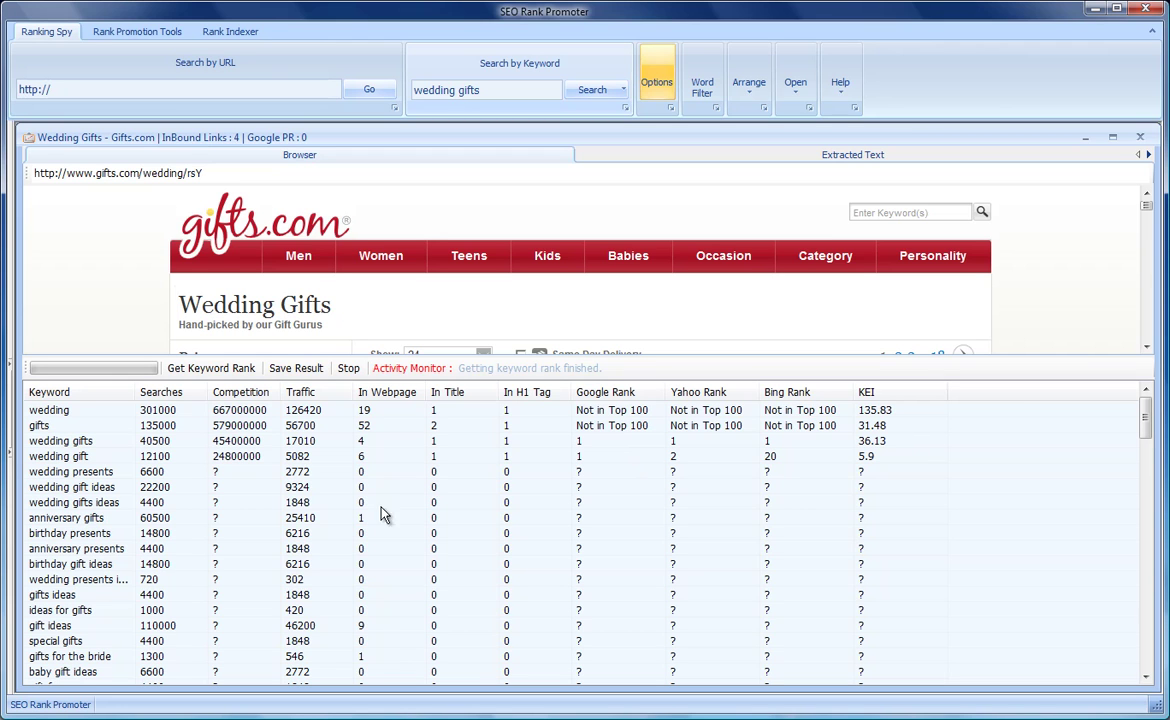
Step: Compare the wedding gifts and wedding gift rows, then show the Gifts.com page's extracted text
click(243, 446)
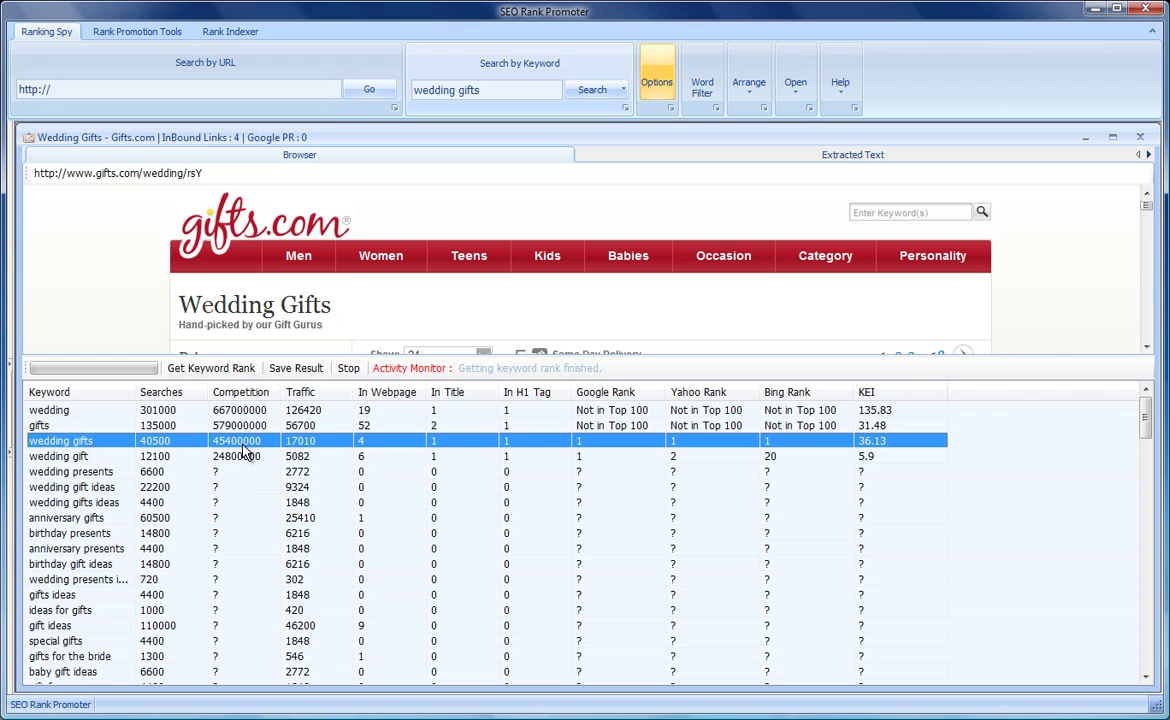
click(243, 456)
click(243, 444)
click(245, 458)
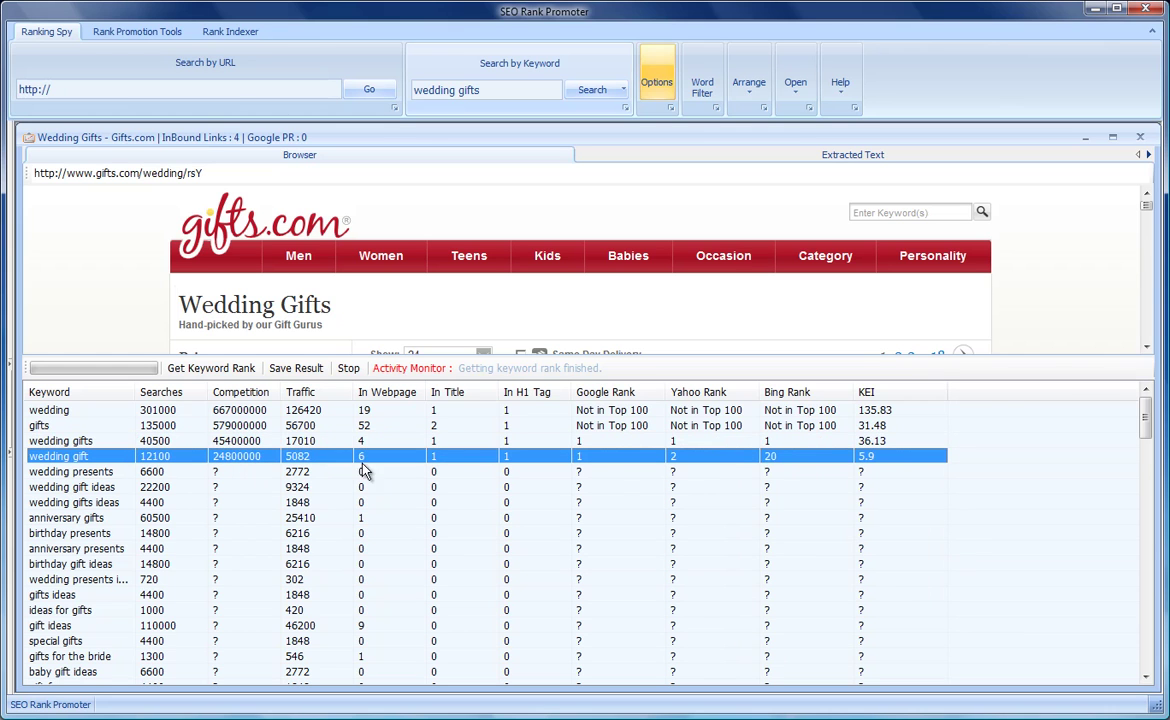
click(440, 443)
click(428, 458)
click(143, 444)
click(145, 453)
click(714, 150)
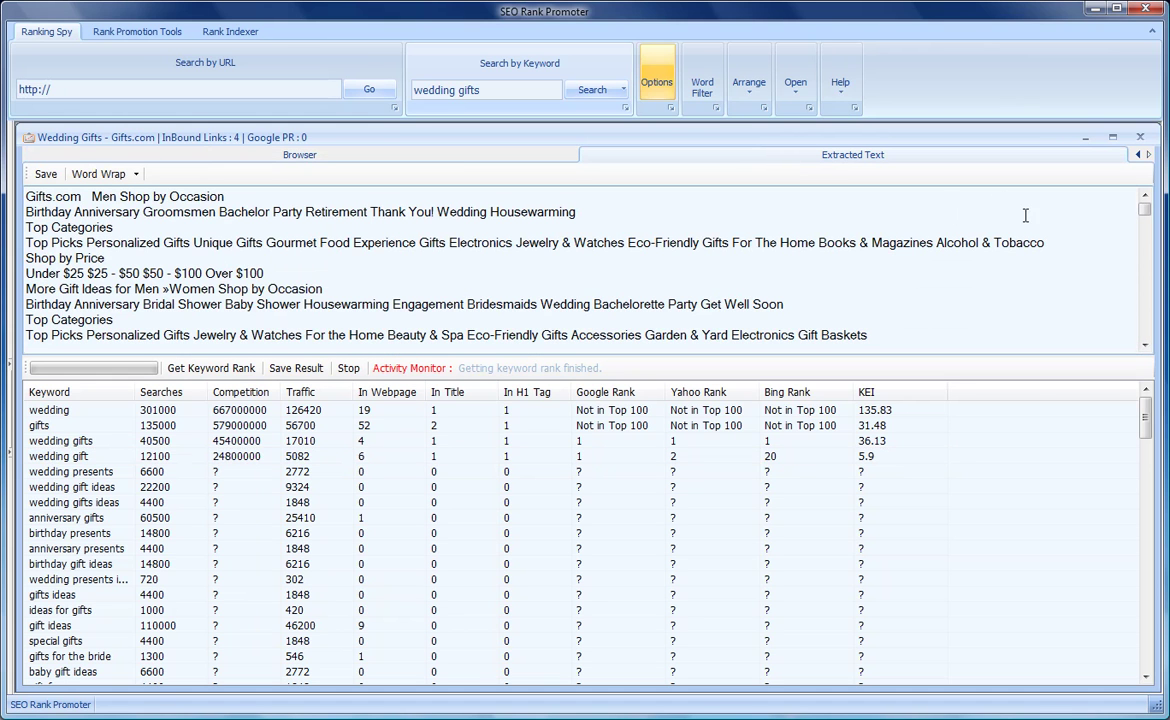
mouse_move(1145, 209)
mouse_down()
mouse_move(1147, 337)
mouse_move(1146, 205)
mouse_up()
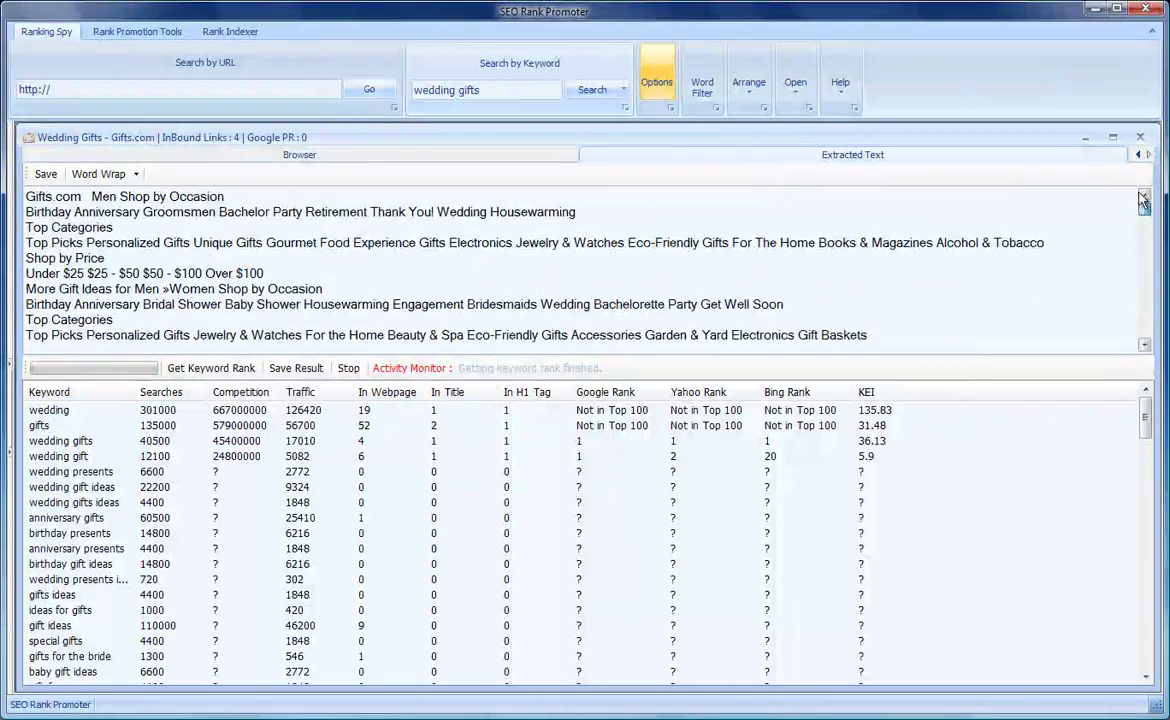
Step: Return to the rendered Gifts.com Wedding Gifts page and scroll down through it
click(474, 158)
drag(1147, 208, 1145, 308)
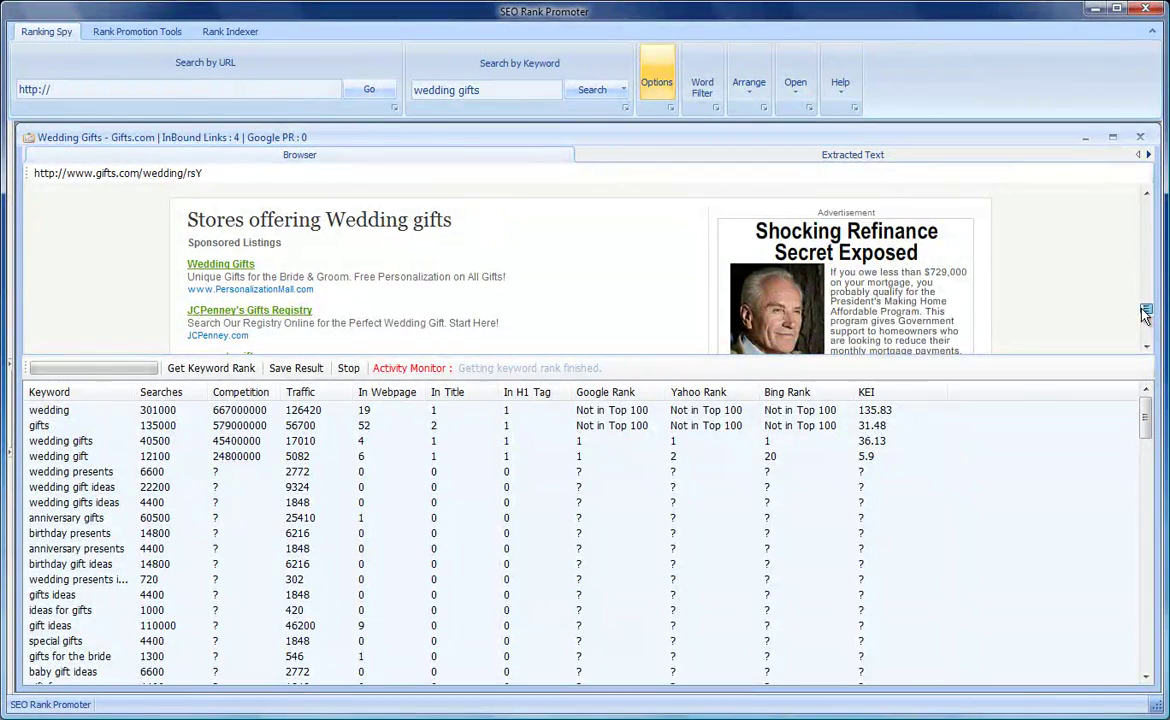
drag(1146, 312, 1146, 341)
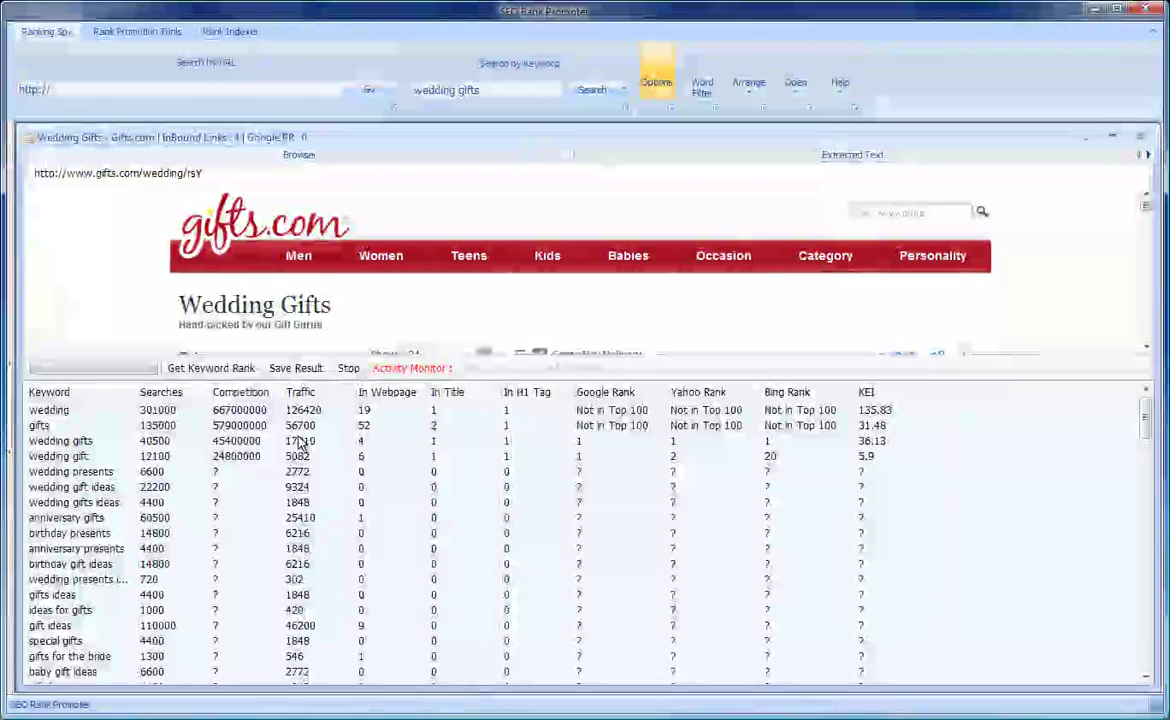
Step: Alternate between the wedding gifts and wedding gift rows to review their rankings
click(298, 441)
click(298, 456)
click(298, 441)
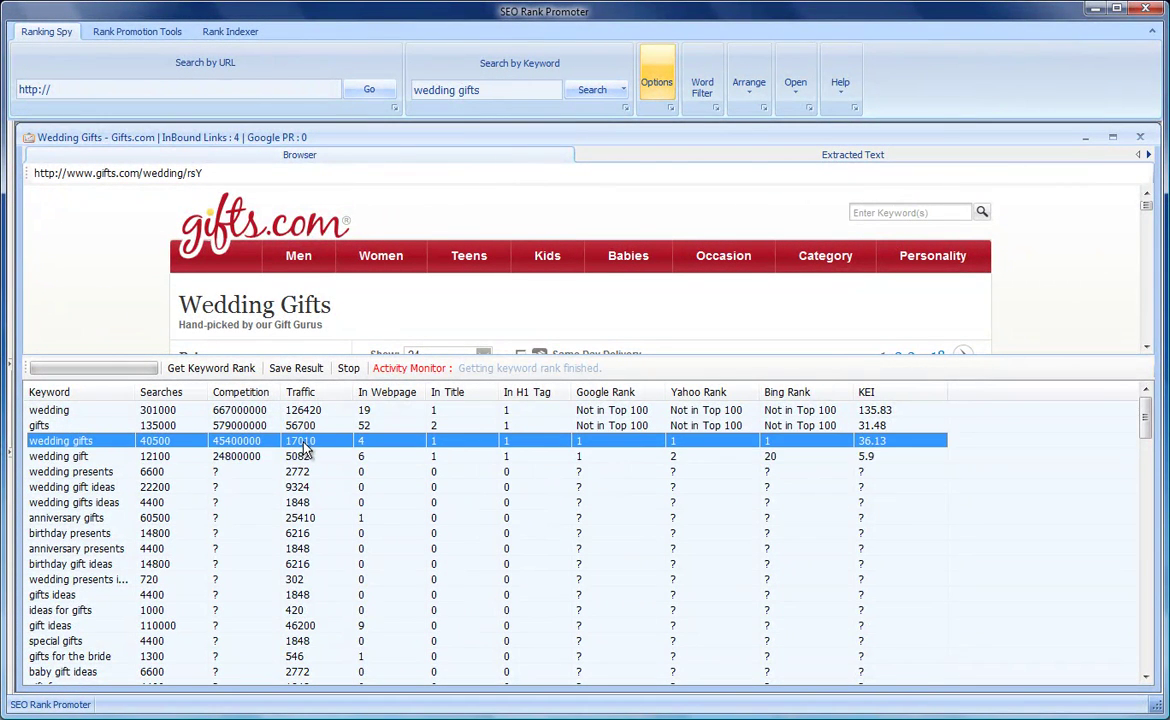
click(296, 457)
click(365, 442)
click(376, 457)
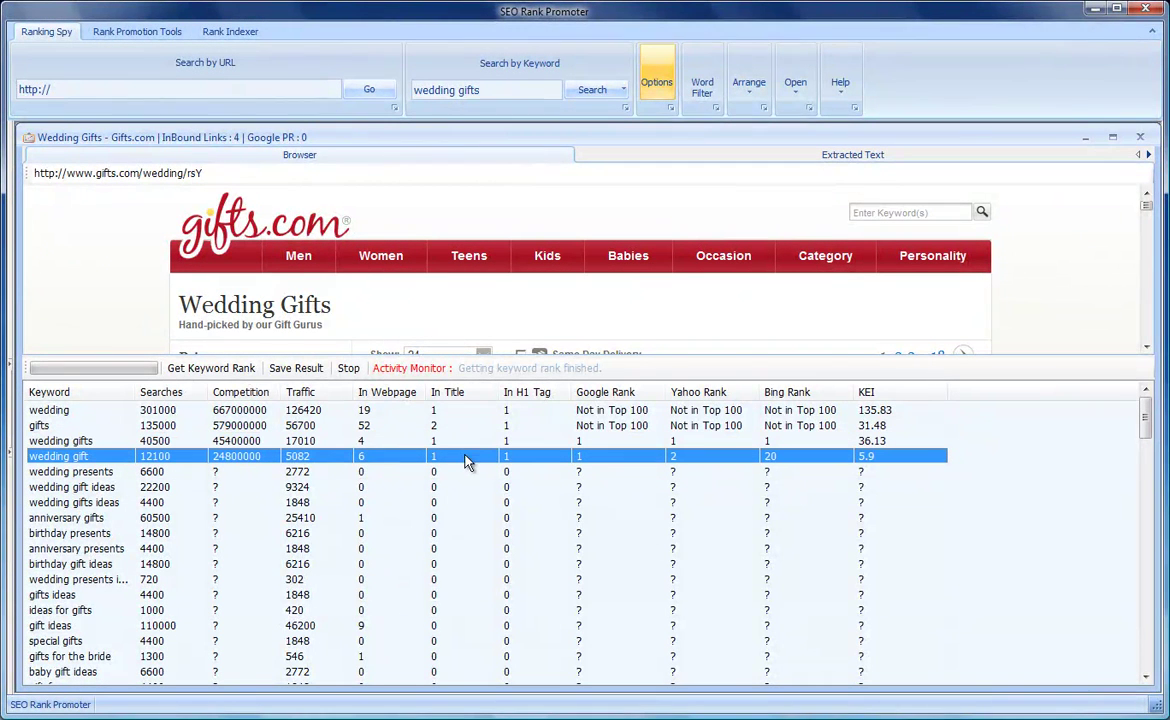